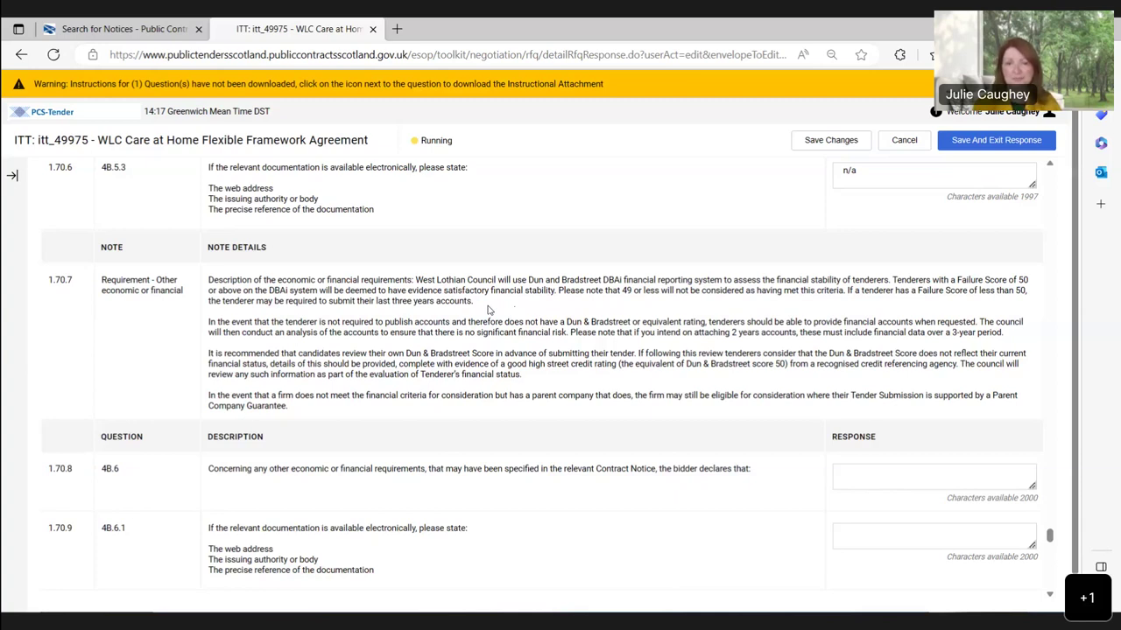
{"action": "scroll", "coordinate": [489, 310], "scroll_direction": "down", "scroll_amount": 1}
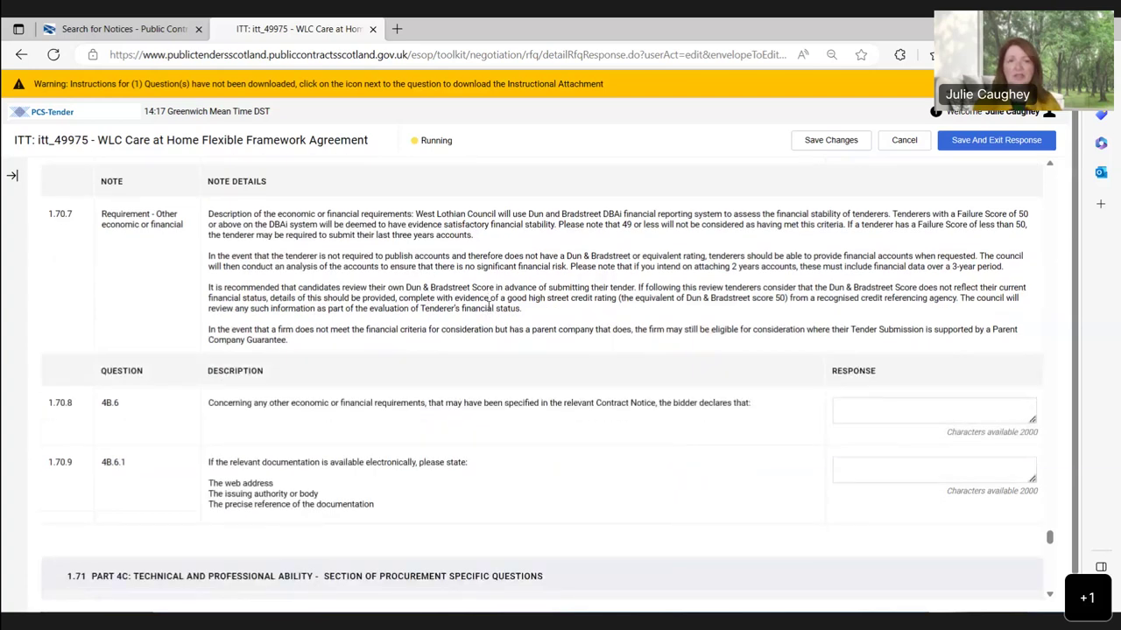
{"action": "scroll", "coordinate": [488, 310], "scroll_direction": "down", "scroll_amount": 2}
{"action": "left_click", "coordinate": [857, 277]}
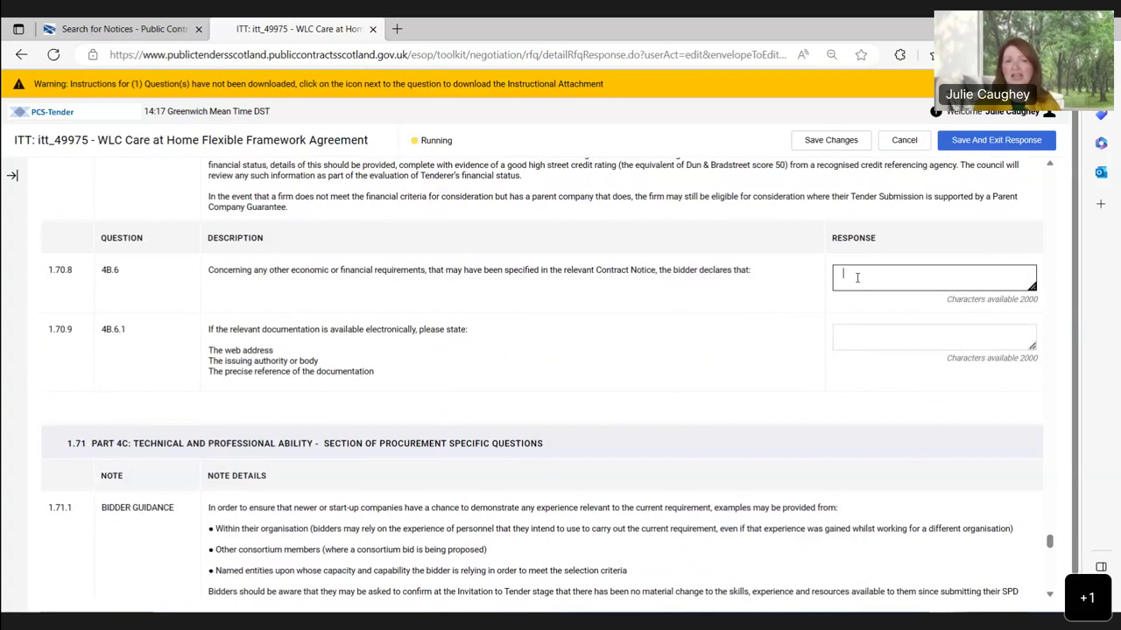
{"action": "left_click", "coordinate": [705, 305]}
{"action": "scroll", "coordinate": [705, 305], "scroll_direction": "up", "scroll_amount": 1}
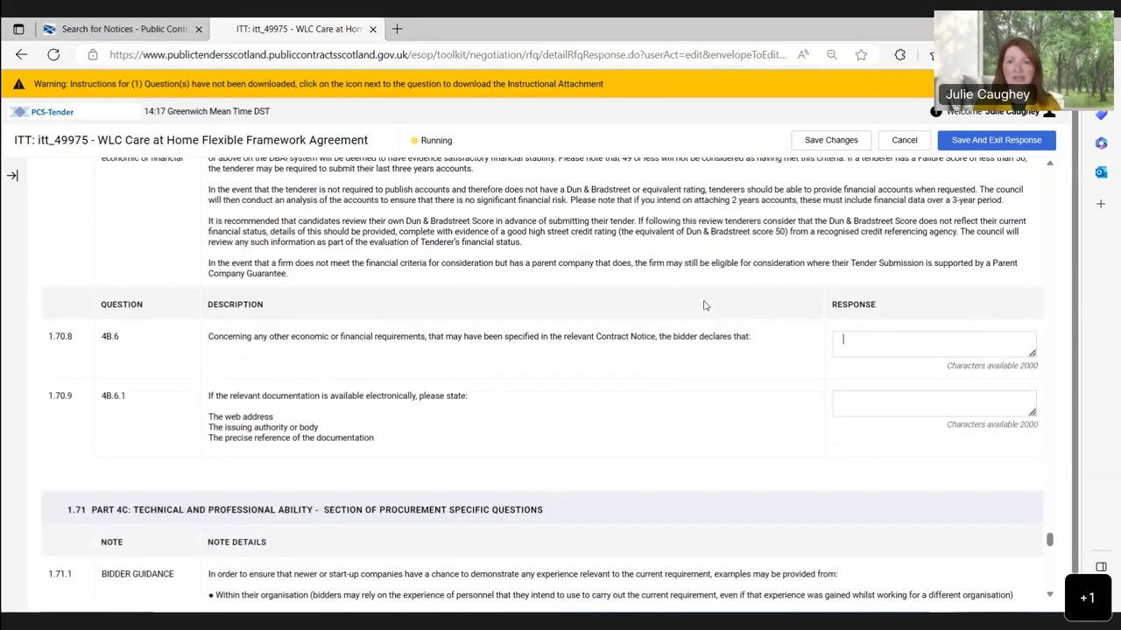
{"action": "scroll", "coordinate": [705, 305], "scroll_direction": "up", "scroll_amount": 1}
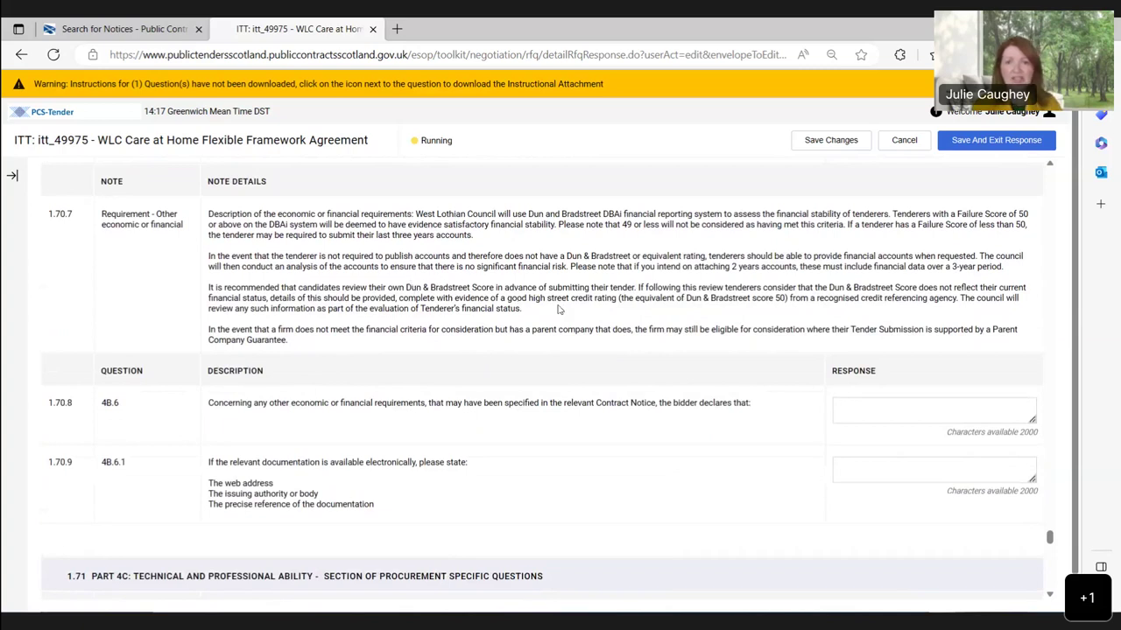
{"action": "left_click", "coordinate": [893, 411]}
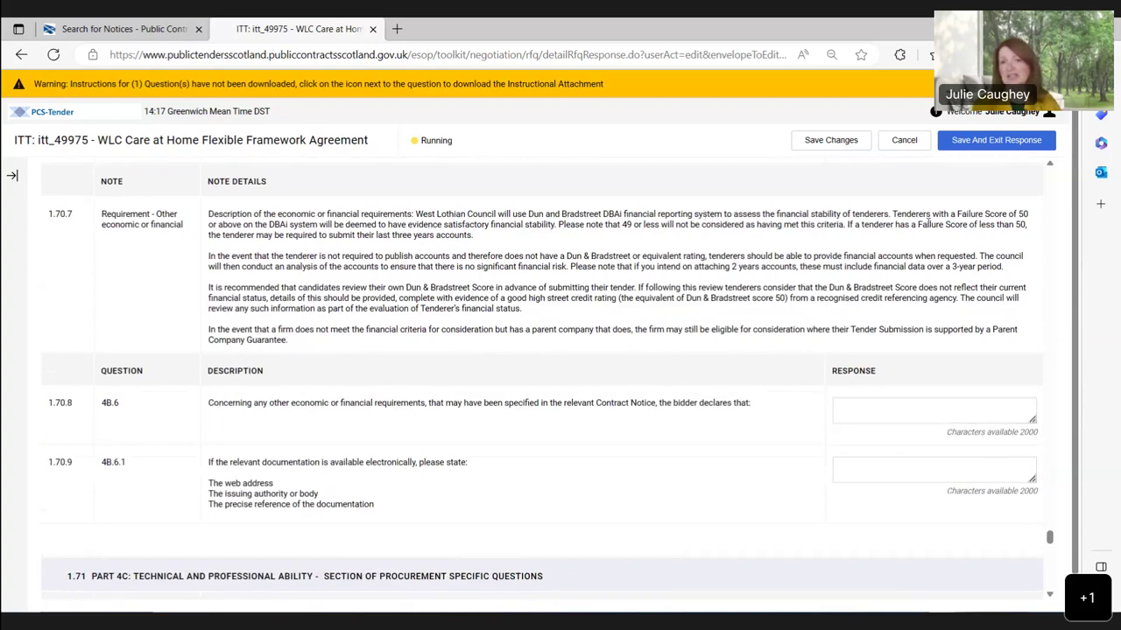
{"action": "scroll", "coordinate": [726, 350], "scroll_direction": "down", "scroll_amount": 3}
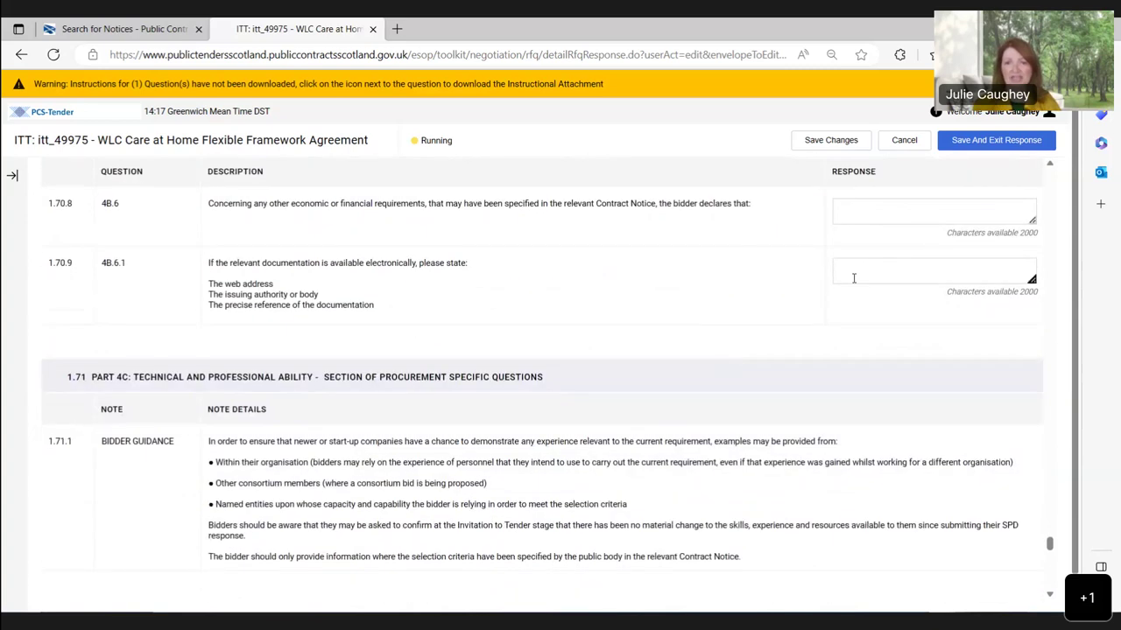
{"action": "left_click", "coordinate": [853, 277]}
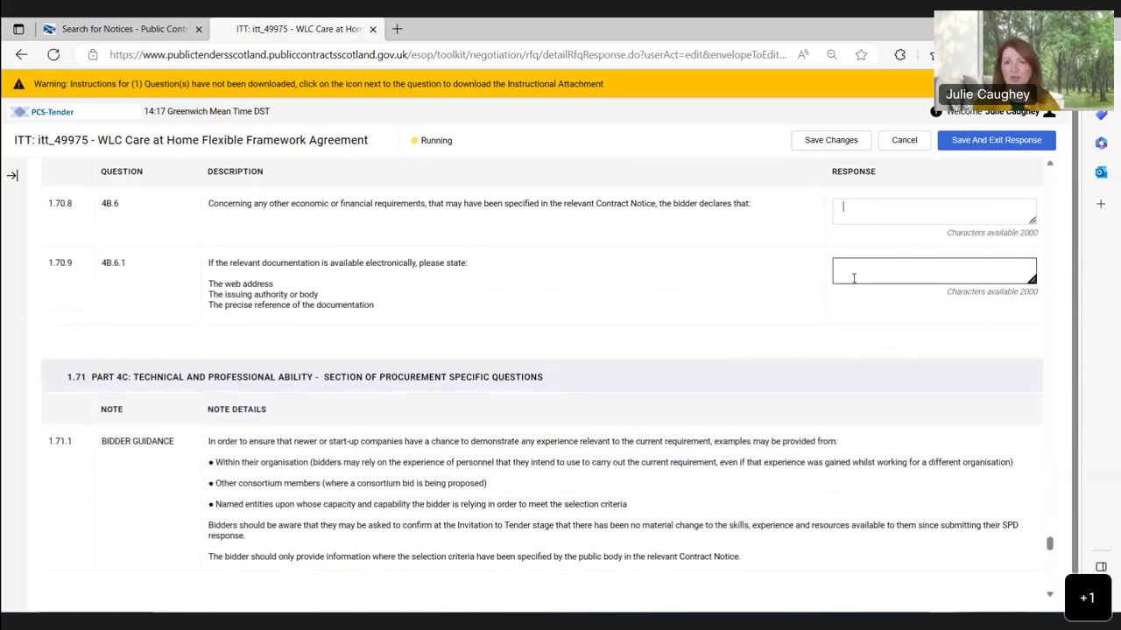
{"action": "left_click", "coordinate": [653, 352]}
{"action": "scroll", "coordinate": [652, 352], "scroll_direction": "down", "scroll_amount": 6}
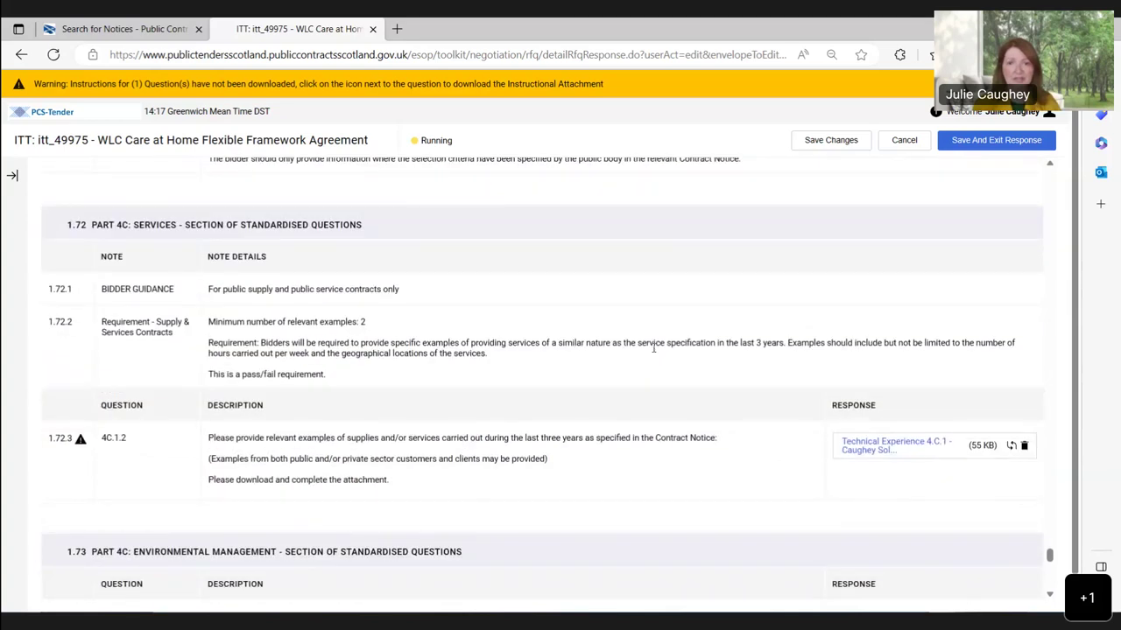
{"action": "scroll", "coordinate": [652, 352], "scroll_direction": "down", "scroll_amount": 1}
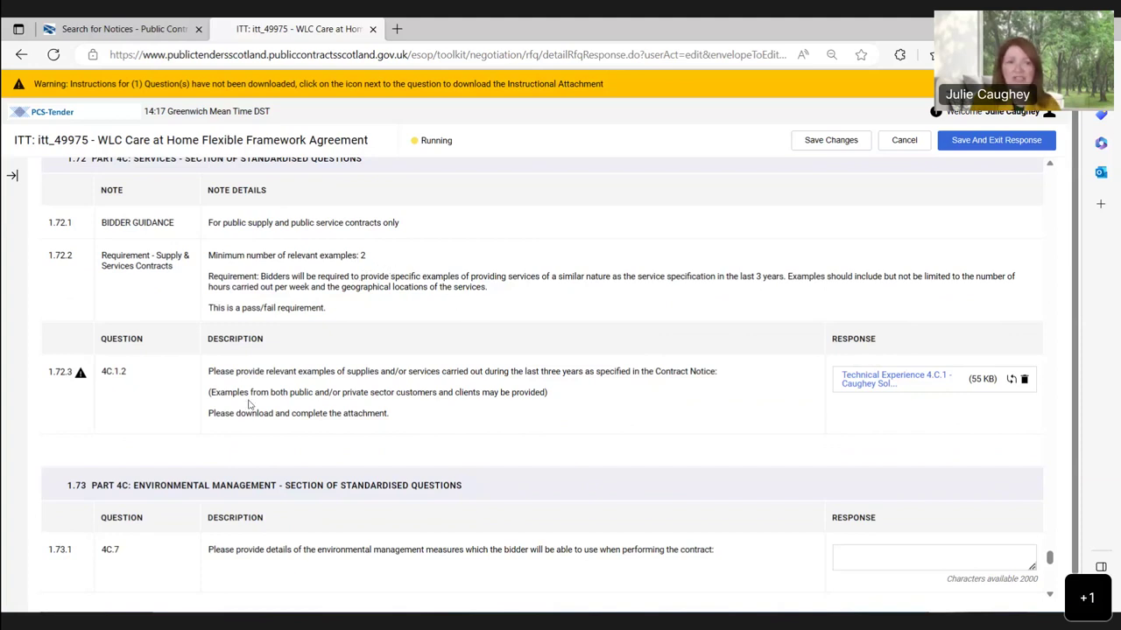
{"action": "mouse_move", "coordinate": [82, 384]}
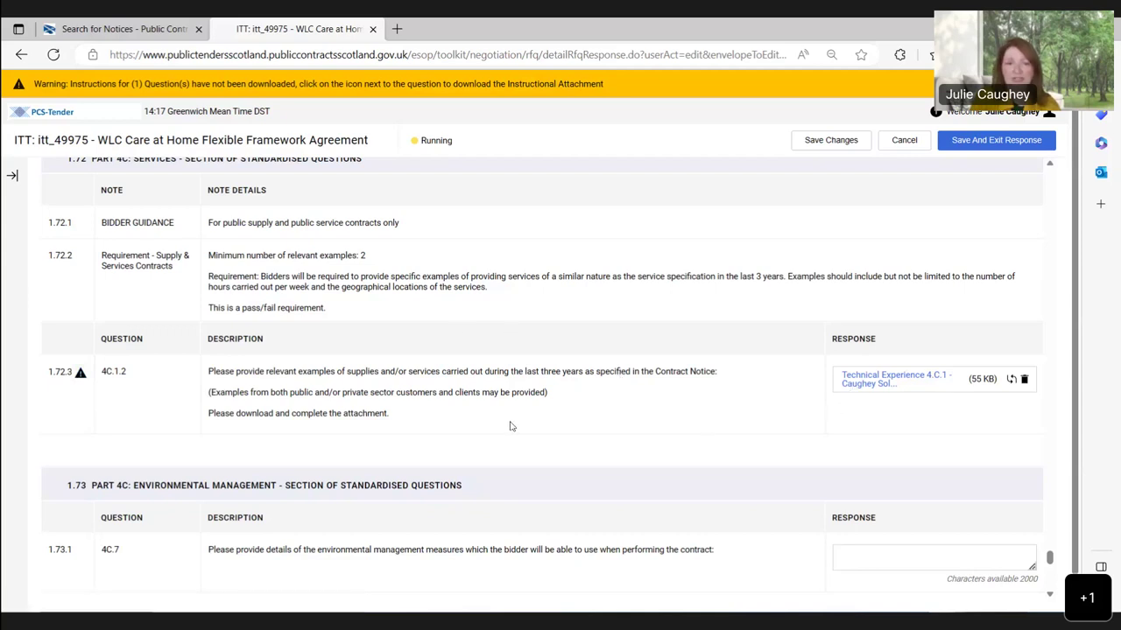
{"action": "scroll", "coordinate": [512, 426], "scroll_direction": "down", "scroll_amount": 1}
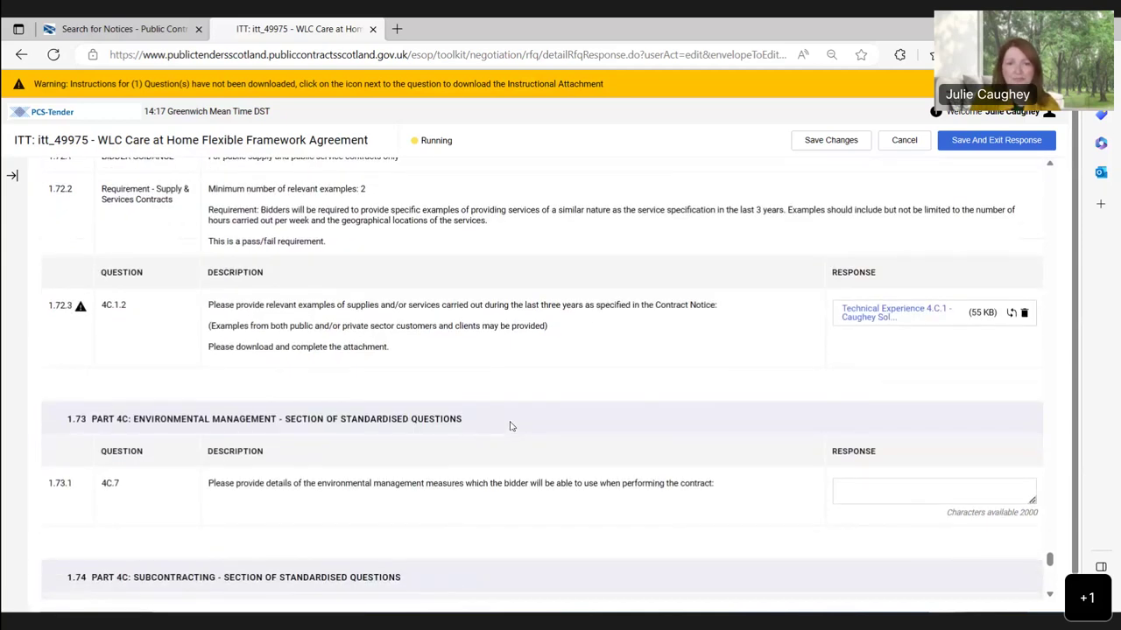
{"action": "scroll", "coordinate": [512, 426], "scroll_direction": "down", "scroll_amount": 1}
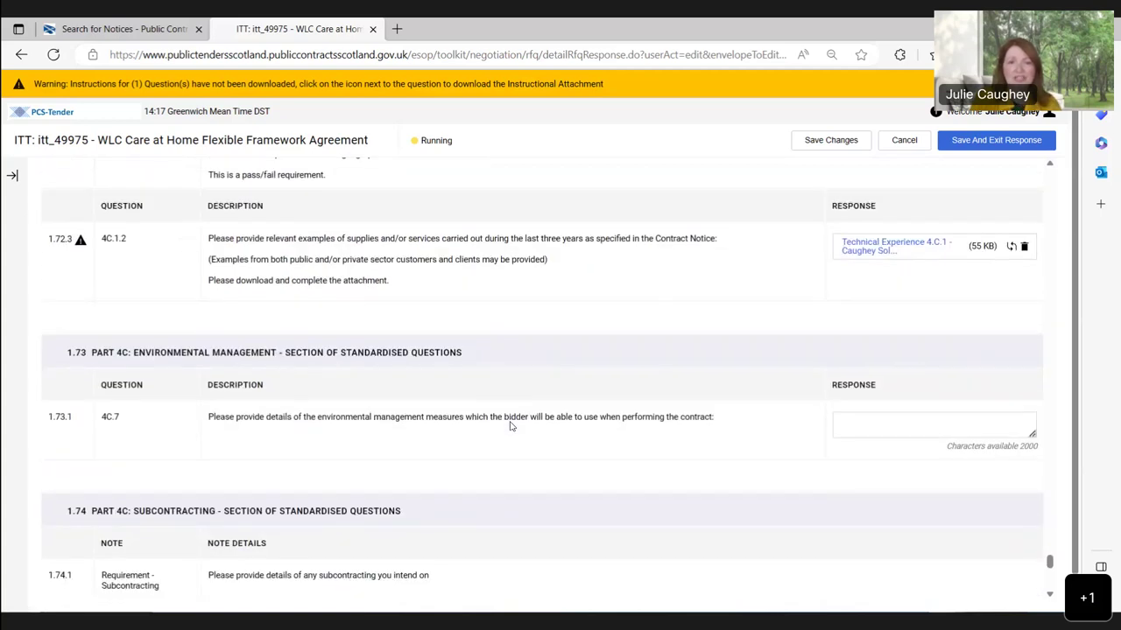
{"action": "scroll", "coordinate": [512, 427], "scroll_direction": "down", "scroll_amount": 1}
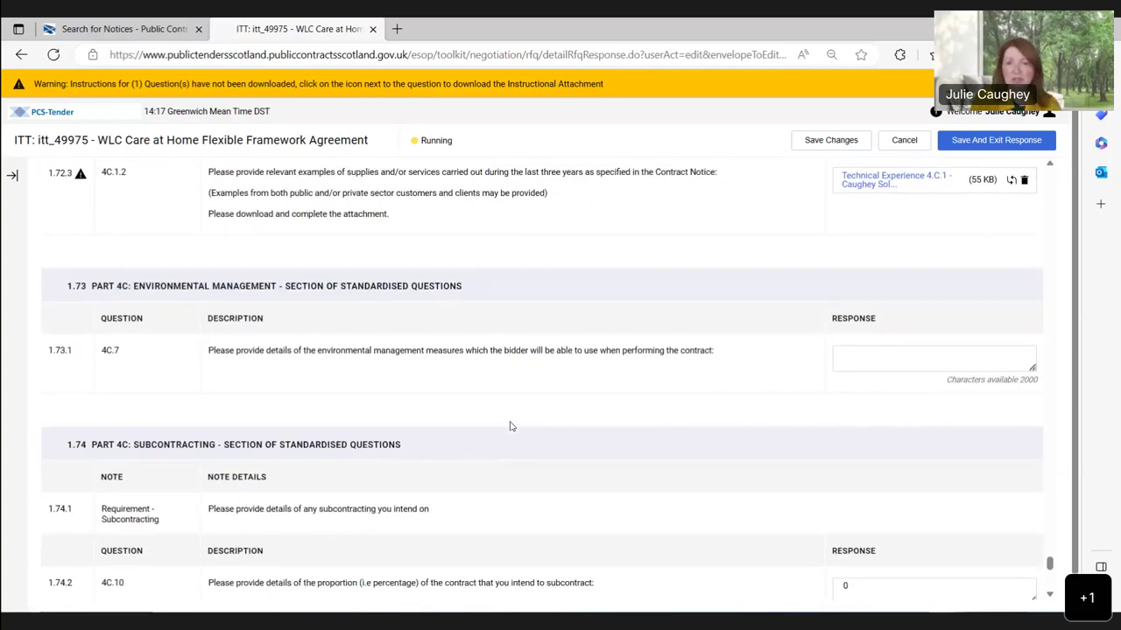
{"action": "scroll", "coordinate": [512, 426], "scroll_direction": "down", "scroll_amount": 1}
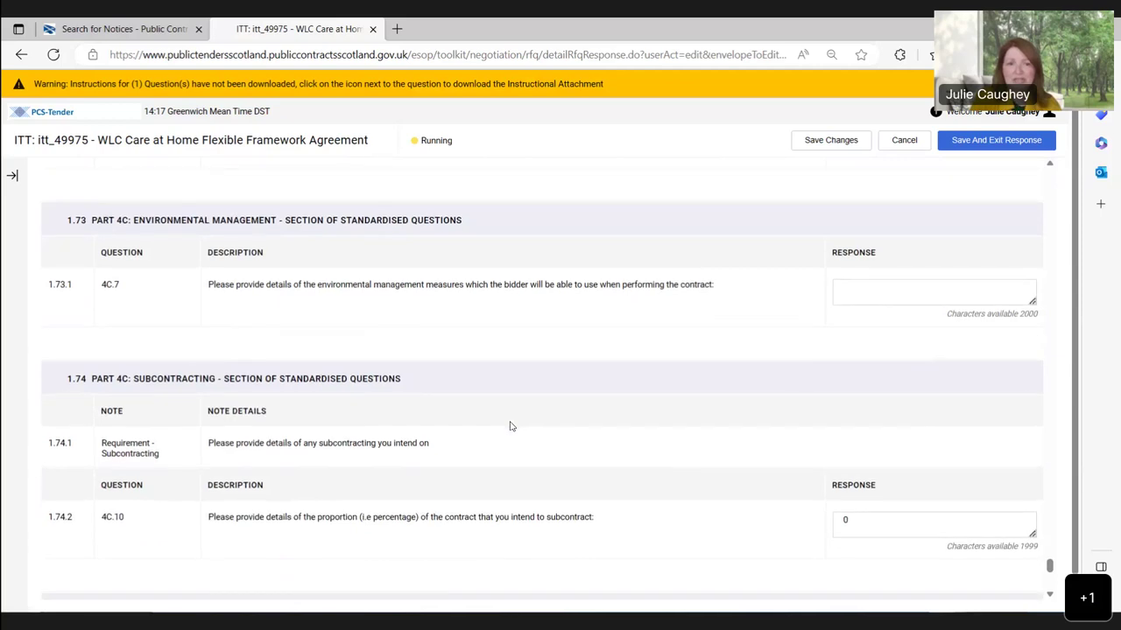
{"action": "scroll", "coordinate": [512, 426], "scroll_direction": "down", "scroll_amount": 1}
{"action": "scroll", "coordinate": [512, 426], "scroll_direction": "down", "scroll_amount": 1}
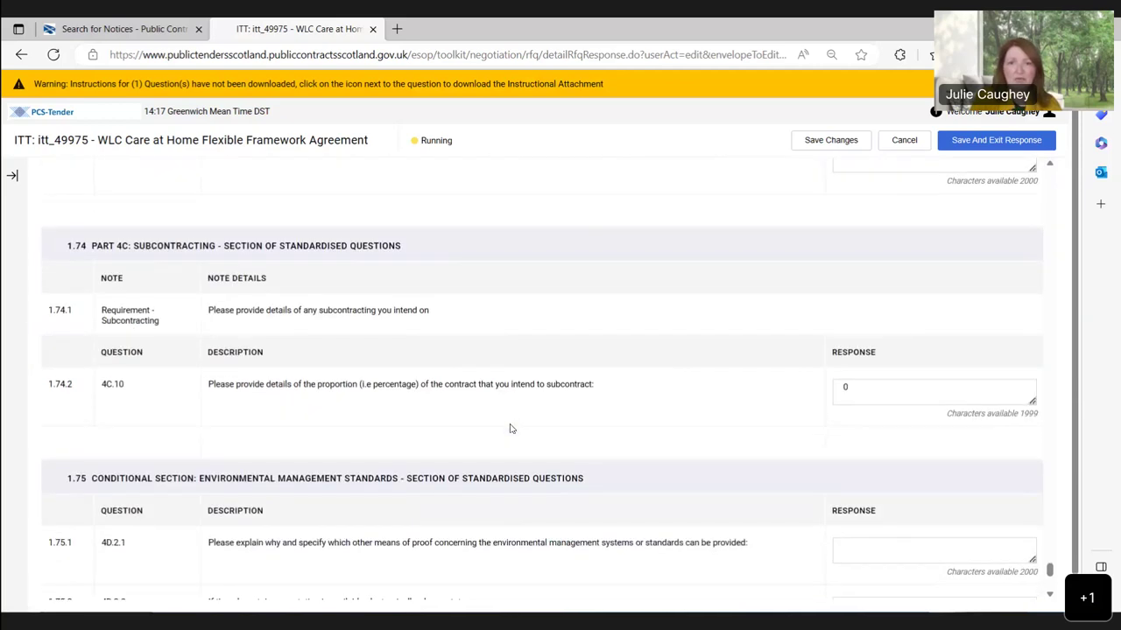
{"action": "scroll", "coordinate": [575, 426], "scroll_direction": "down", "scroll_amount": 1}
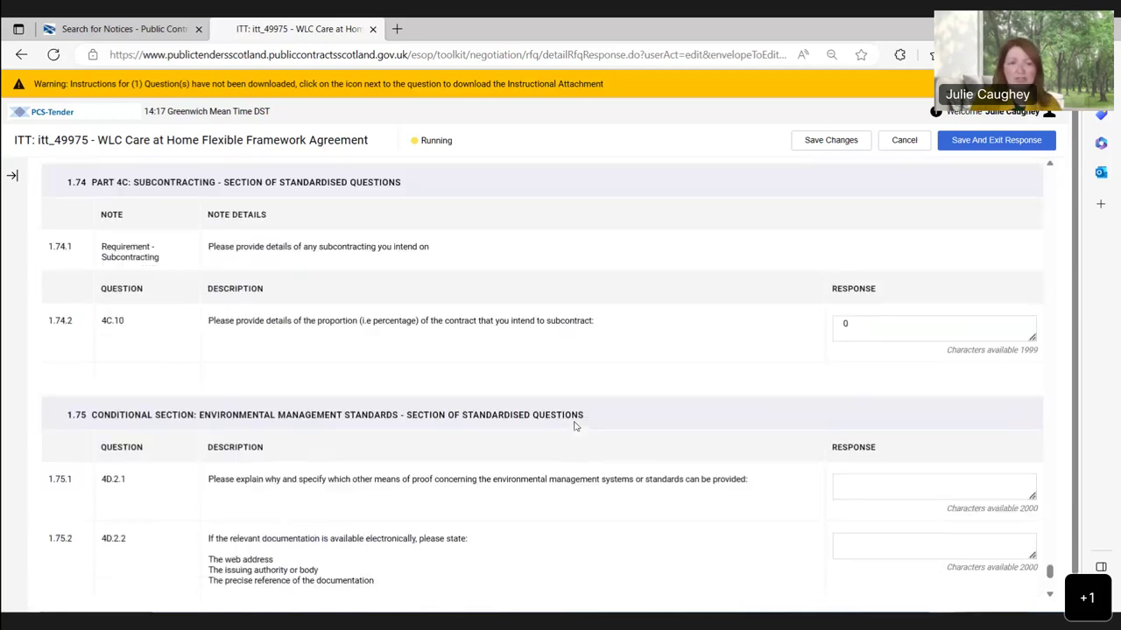
{"action": "scroll", "coordinate": [575, 426], "scroll_direction": "down", "scroll_amount": 2}
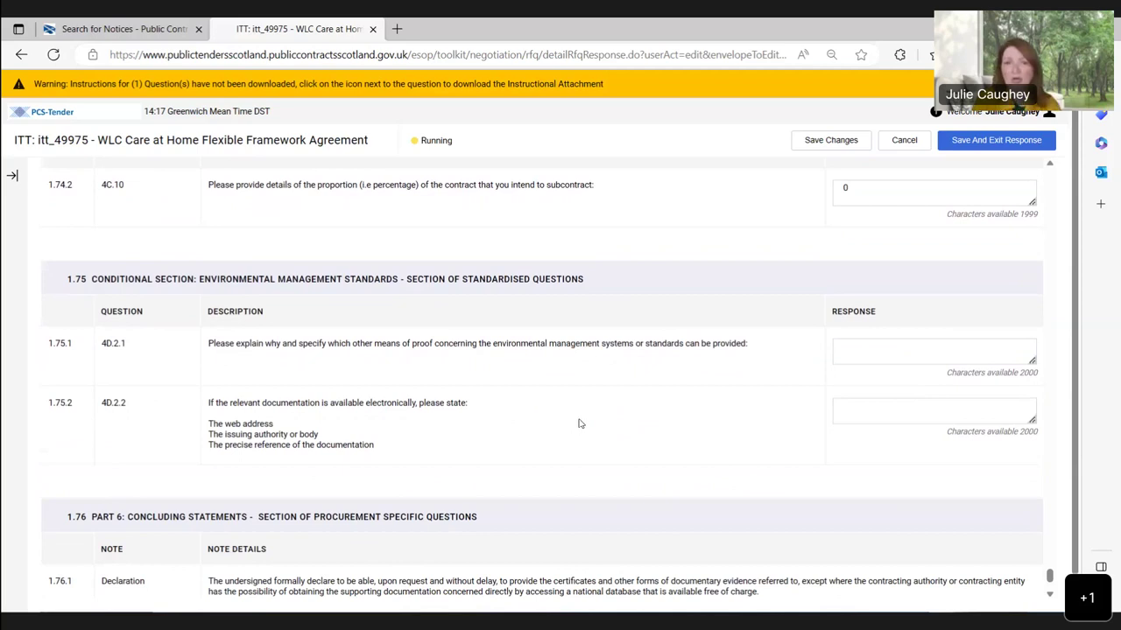
{"action": "scroll", "coordinate": [577, 424], "scroll_direction": "down", "scroll_amount": 1}
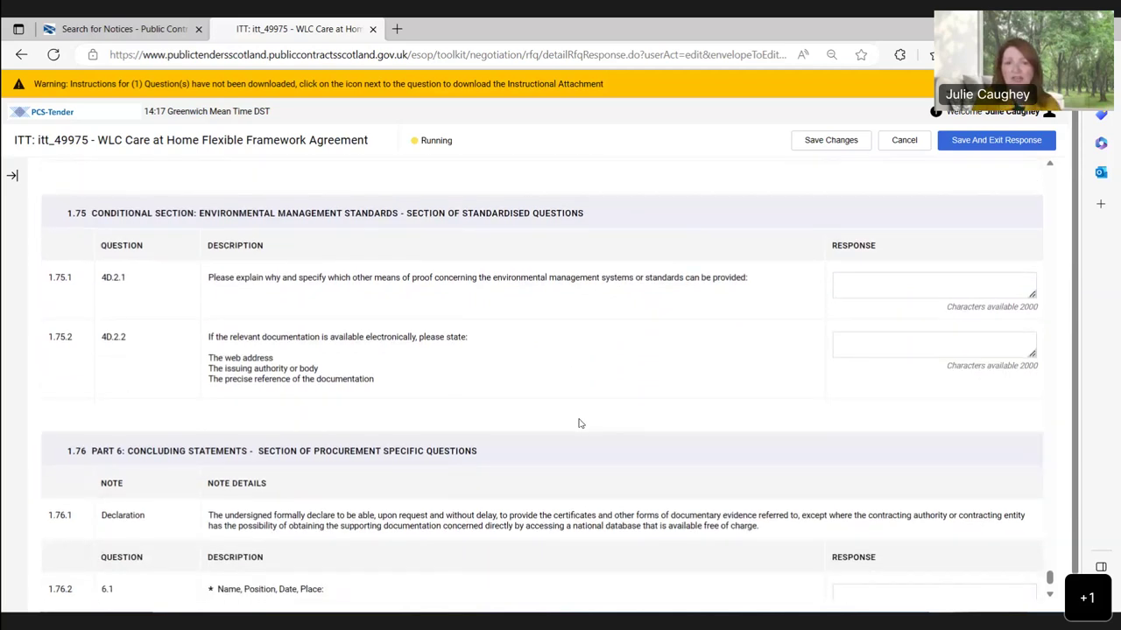
{"action": "scroll", "coordinate": [578, 424], "scroll_direction": "down", "scroll_amount": 2}
Step: Answer 1.76.2 with the signatory's name, 'Director, 20/06/23, Edinburgh', fixing the place-name typo
{"action": "left_click", "coordinate": [862, 516]}
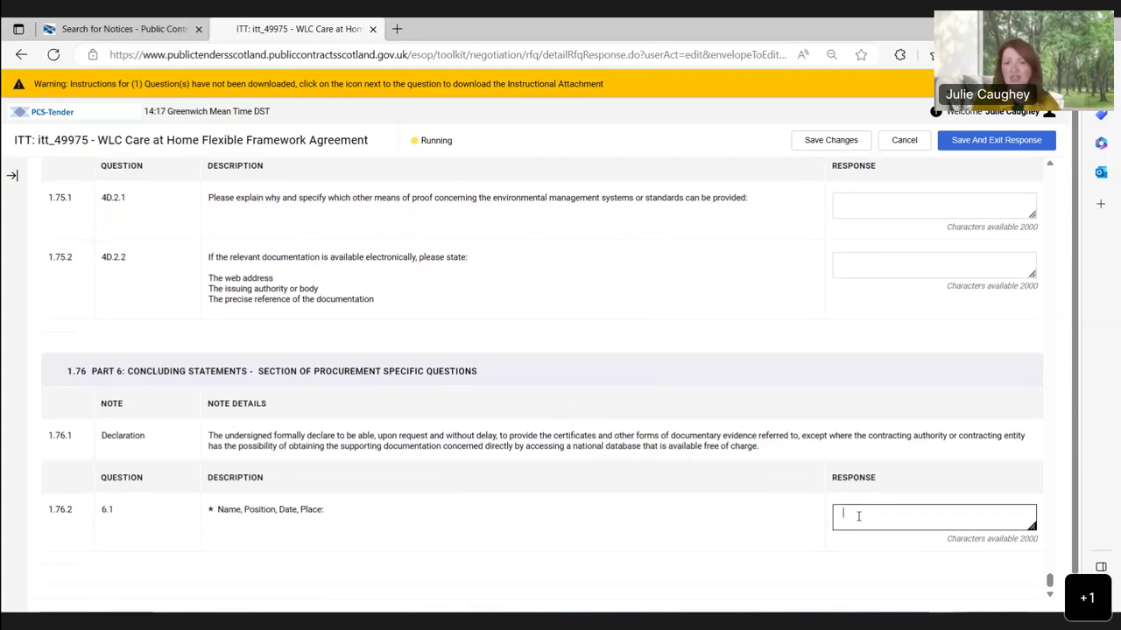
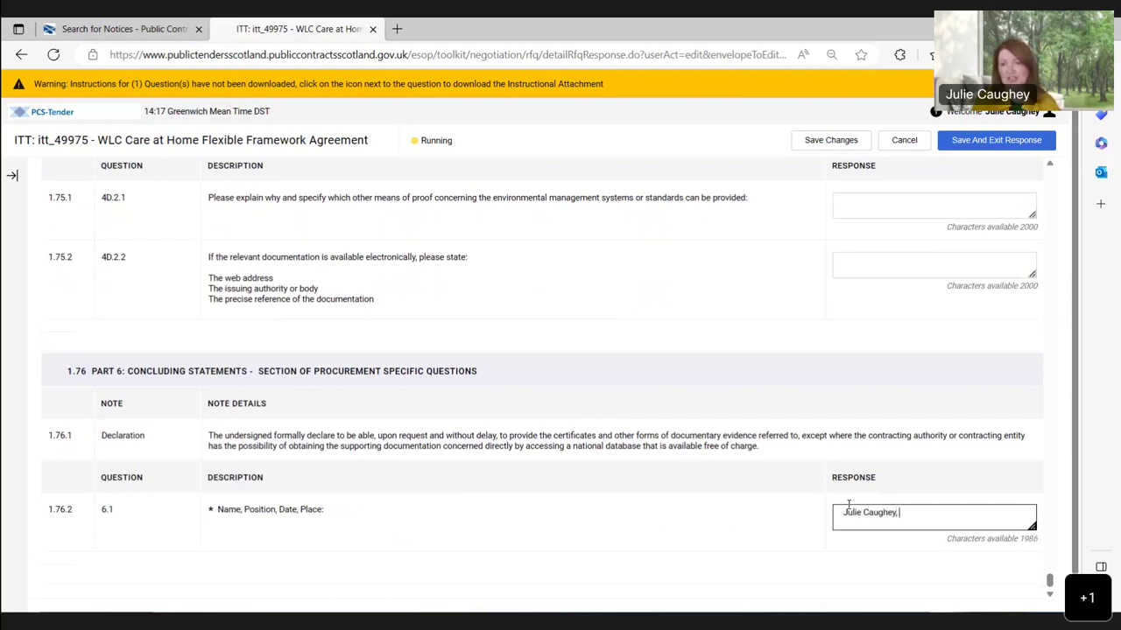
{"action": "type", "text": " Director"}
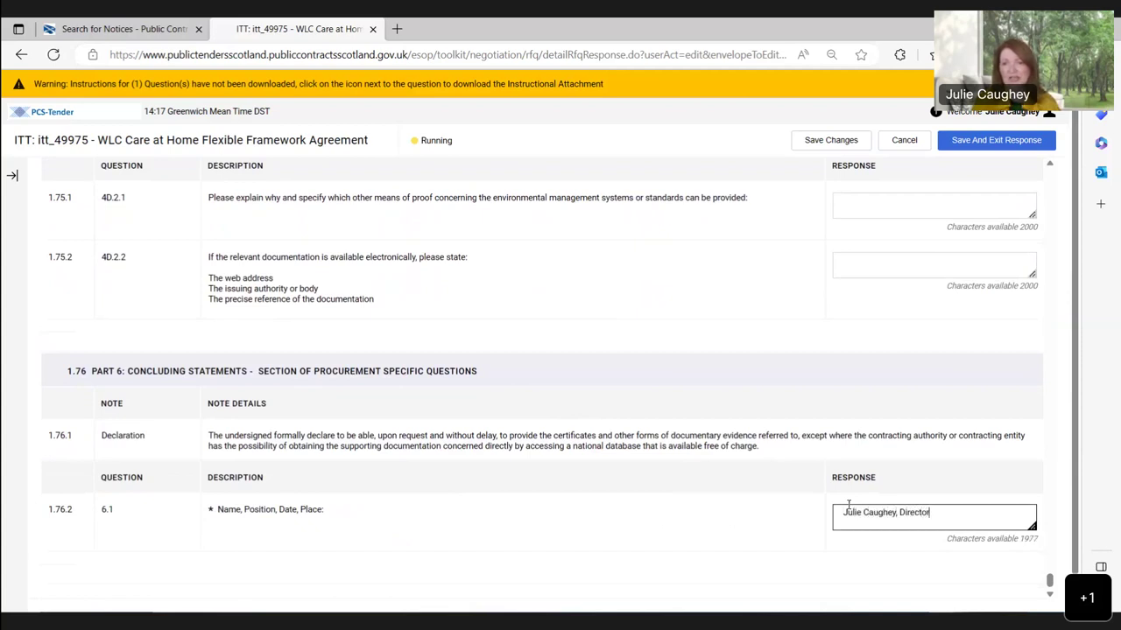
{"action": "type", "text": ", 20/06/23, Edib"}
{"action": "key", "text": "BackSpace"}
{"action": "type", "text": "nburgh"}
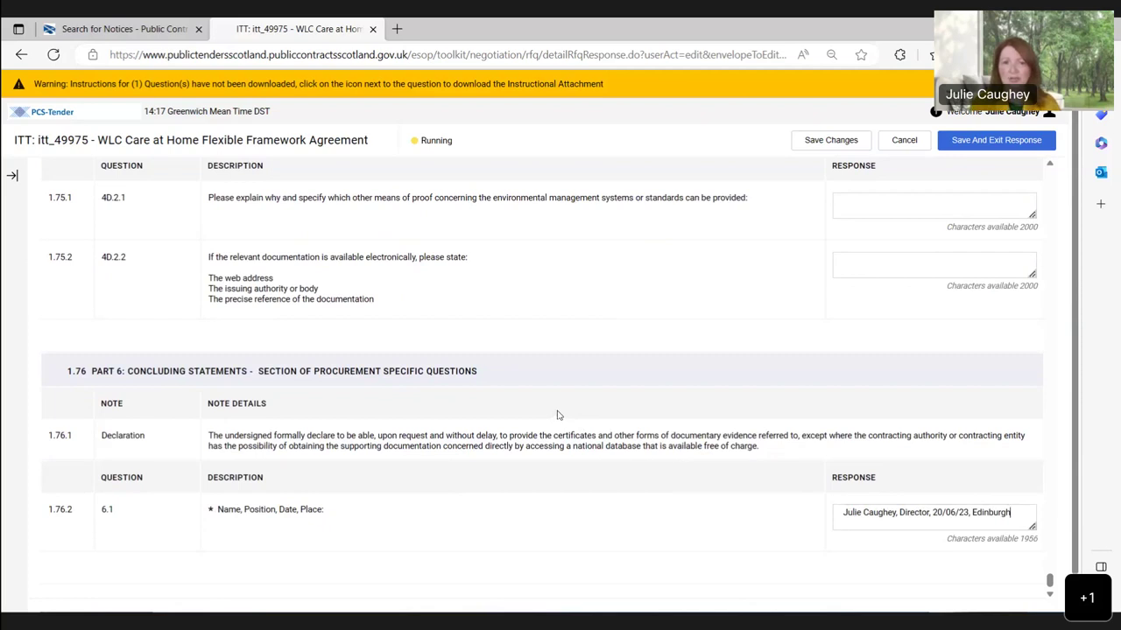
{"action": "scroll", "coordinate": [558, 415], "scroll_direction": "up", "scroll_amount": 1}
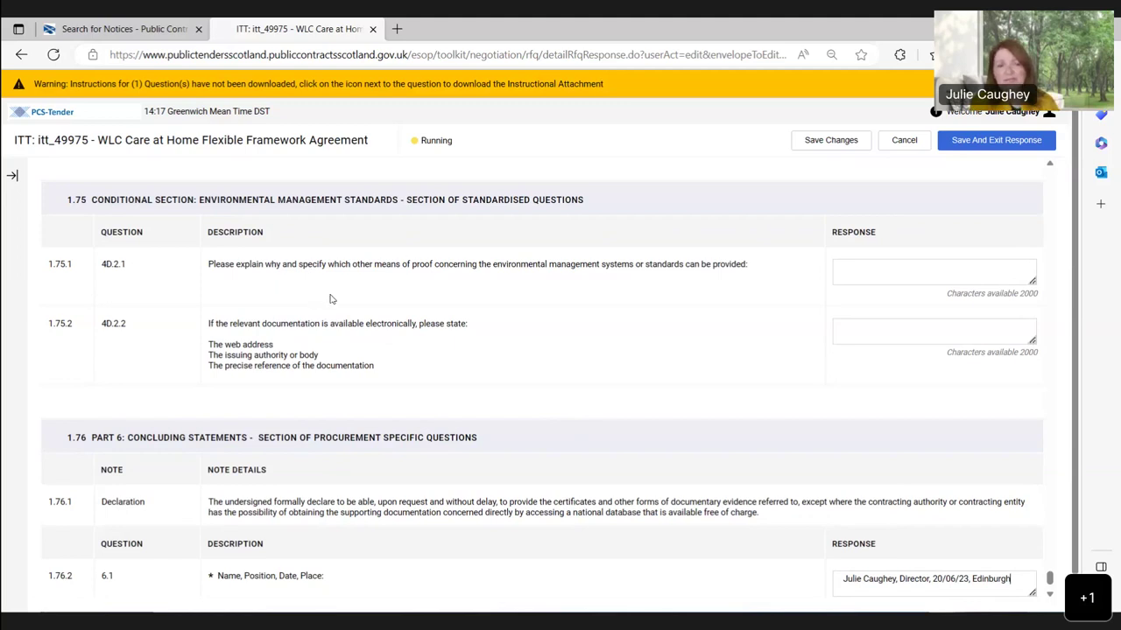
{"action": "scroll", "coordinate": [331, 299], "scroll_direction": "down", "scroll_amount": 1}
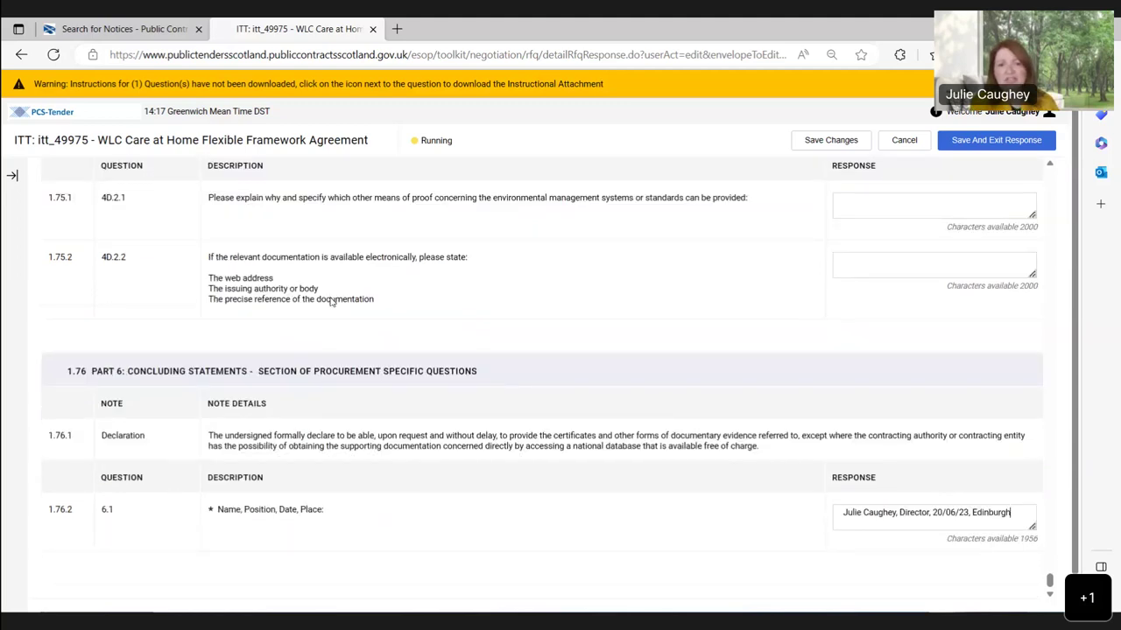
{"action": "scroll", "coordinate": [331, 299], "scroll_direction": "up", "scroll_amount": 2}
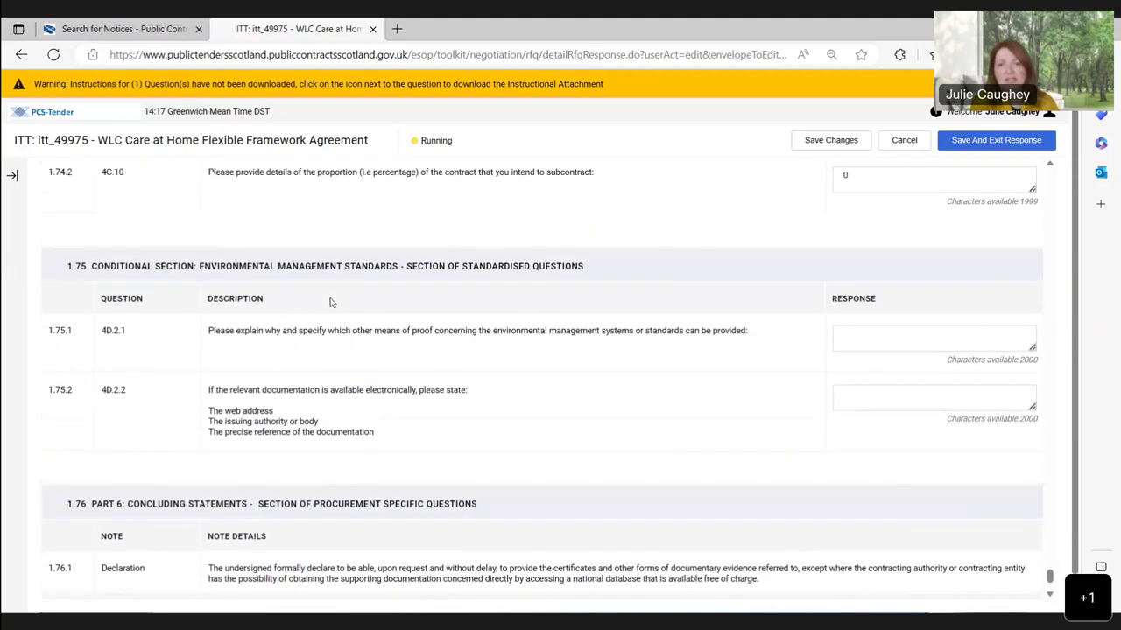
{"action": "scroll", "coordinate": [331, 302], "scroll_direction": "down", "scroll_amount": 2}
{"action": "scroll", "coordinate": [331, 306], "scroll_direction": "up", "scroll_amount": 2}
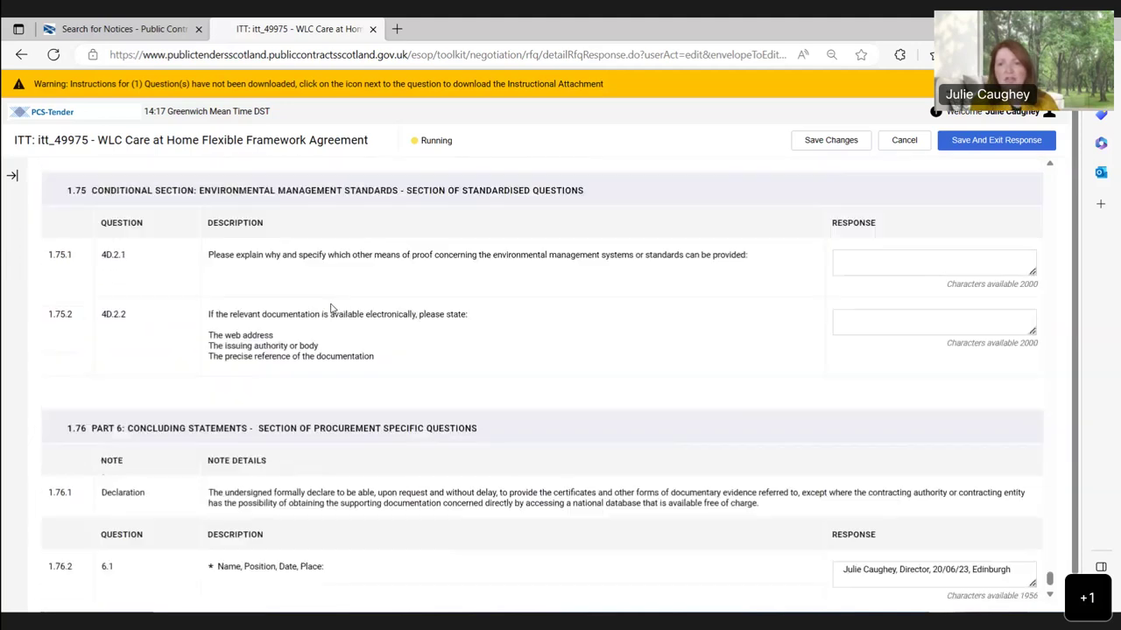
{"action": "scroll", "coordinate": [333, 313], "scroll_direction": "up", "scroll_amount": 2}
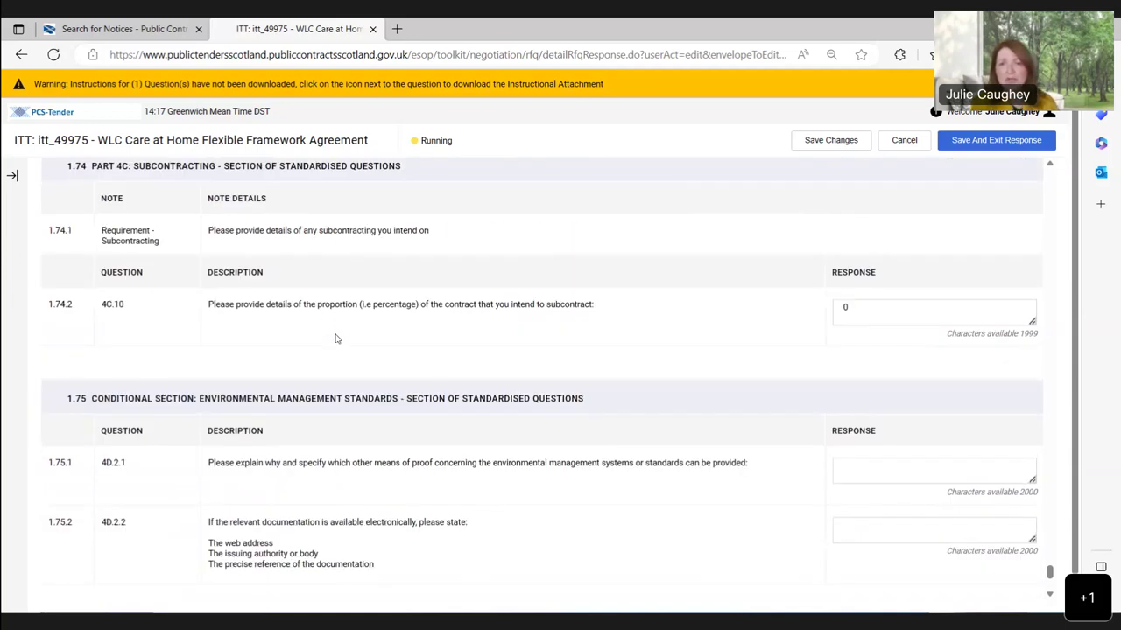
{"action": "scroll", "coordinate": [336, 338], "scroll_direction": "up", "scroll_amount": 3}
{"action": "scroll", "coordinate": [335, 339], "scroll_direction": "up", "scroll_amount": 2}
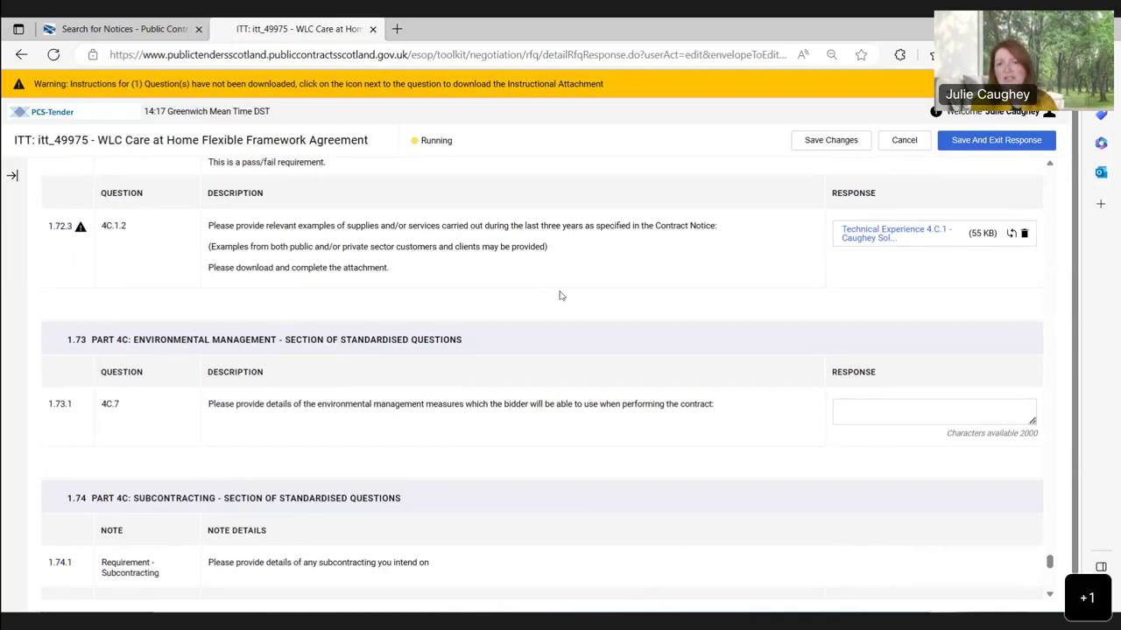
{"action": "scroll", "coordinate": [569, 295], "scroll_direction": "up", "scroll_amount": 1}
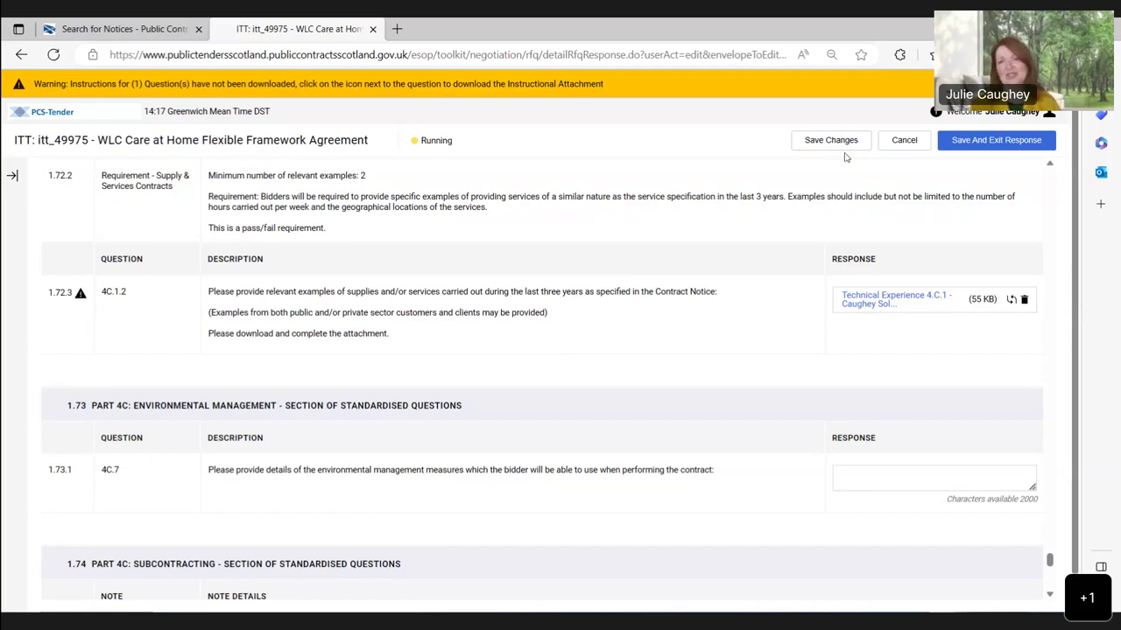
Step: Save and exit the qualification response, confirming the save
{"action": "left_click", "coordinate": [977, 145]}
{"action": "left_click", "coordinate": [603, 236]}
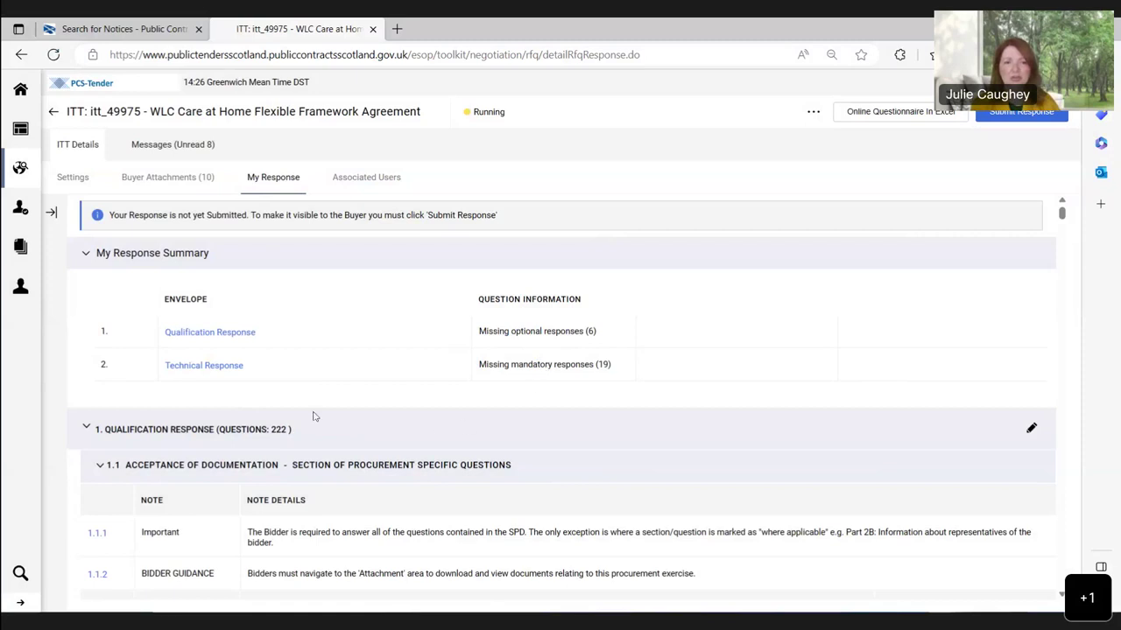
Step: Open the Technical Response envelope at its Background and Context question
{"action": "left_click", "coordinate": [225, 368]}
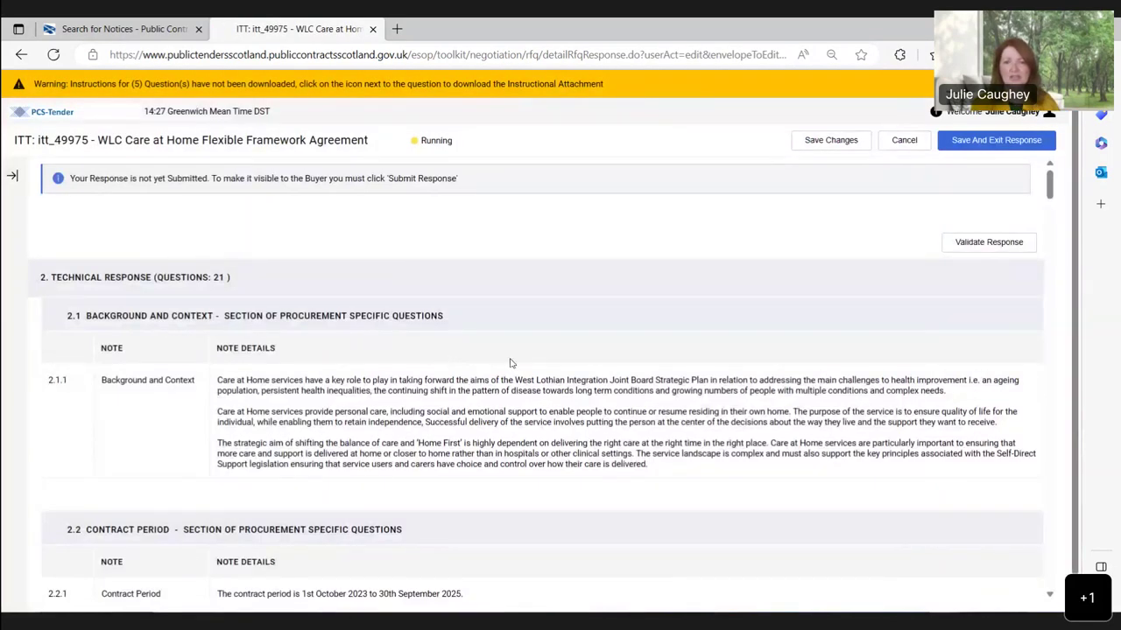
{"action": "scroll", "coordinate": [512, 363], "scroll_direction": "down", "scroll_amount": 3}
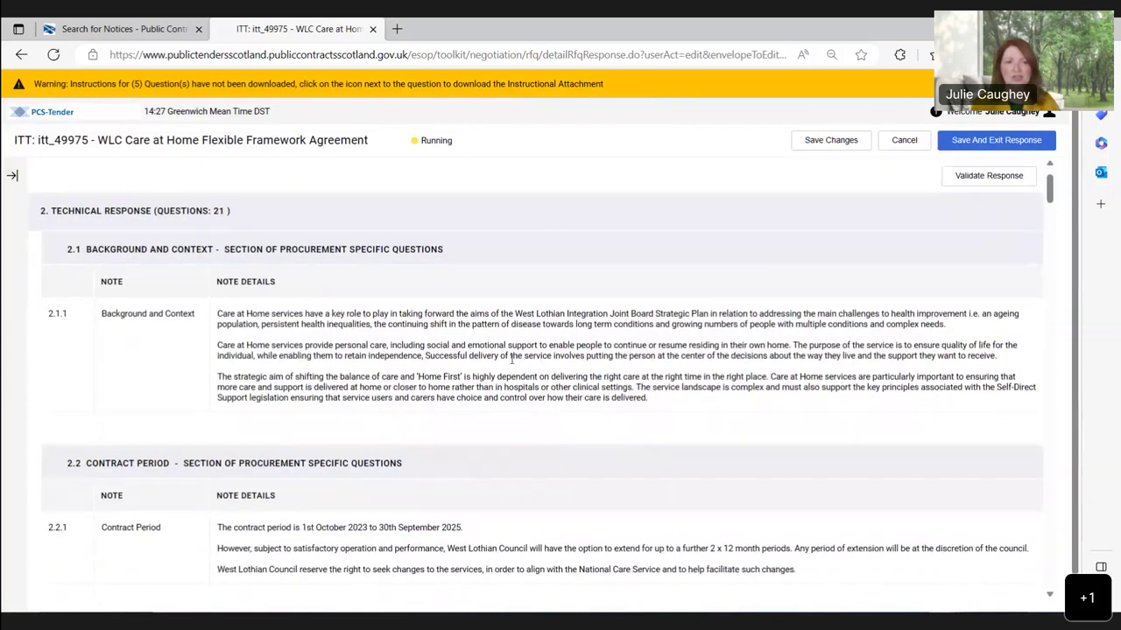
{"action": "scroll", "coordinate": [512, 366], "scroll_direction": "down", "scroll_amount": 2}
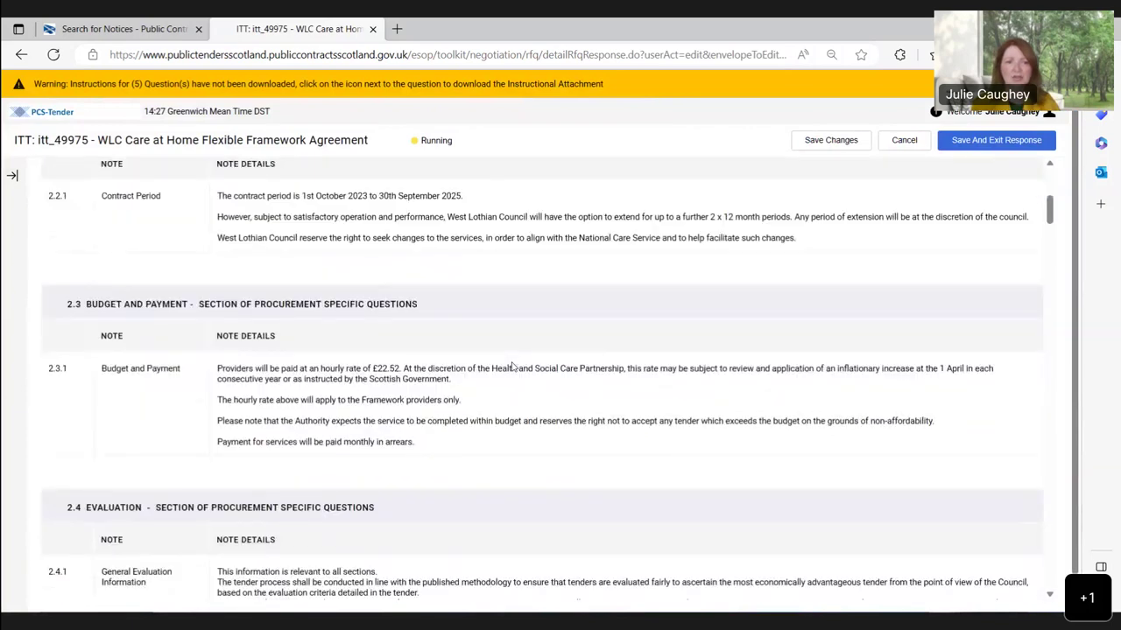
{"action": "scroll", "coordinate": [512, 366], "scroll_direction": "down", "scroll_amount": 1}
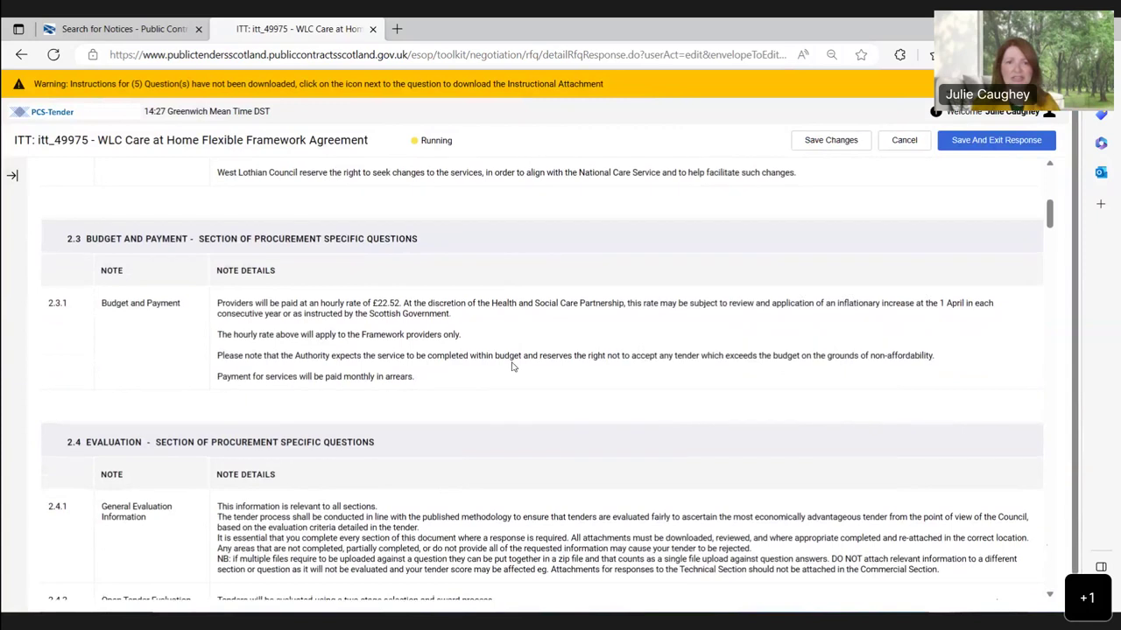
{"action": "scroll", "coordinate": [513, 366], "scroll_direction": "up", "scroll_amount": 2}
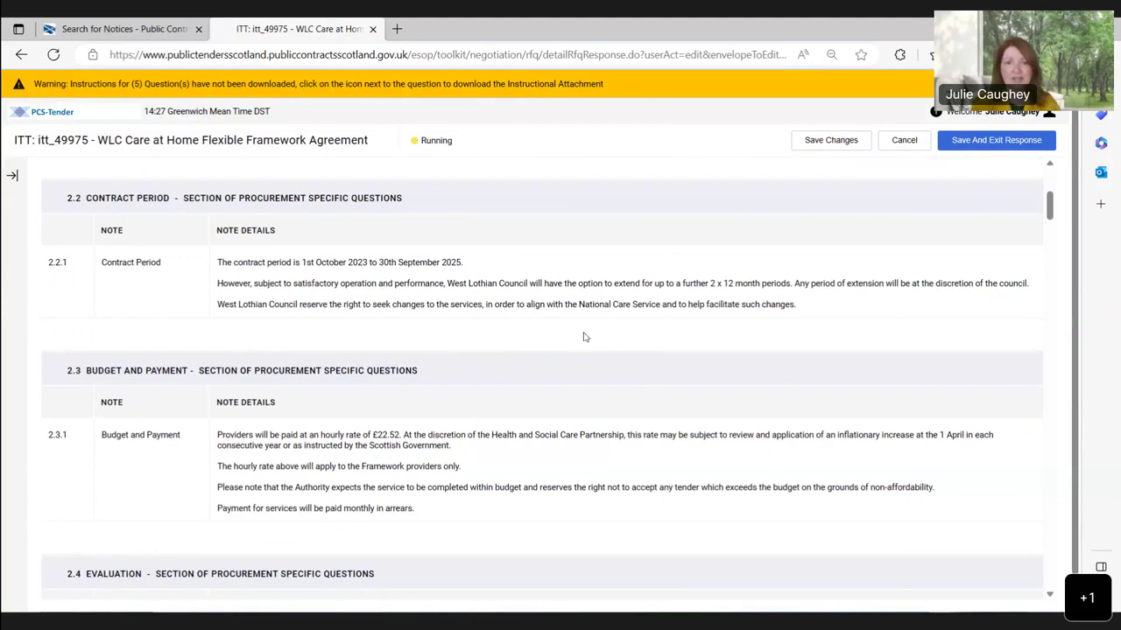
Step: Scroll through sections 2.1 to 2.4 to the budget and evaluation notes
{"action": "scroll", "coordinate": [585, 337], "scroll_direction": "down", "scroll_amount": 1}
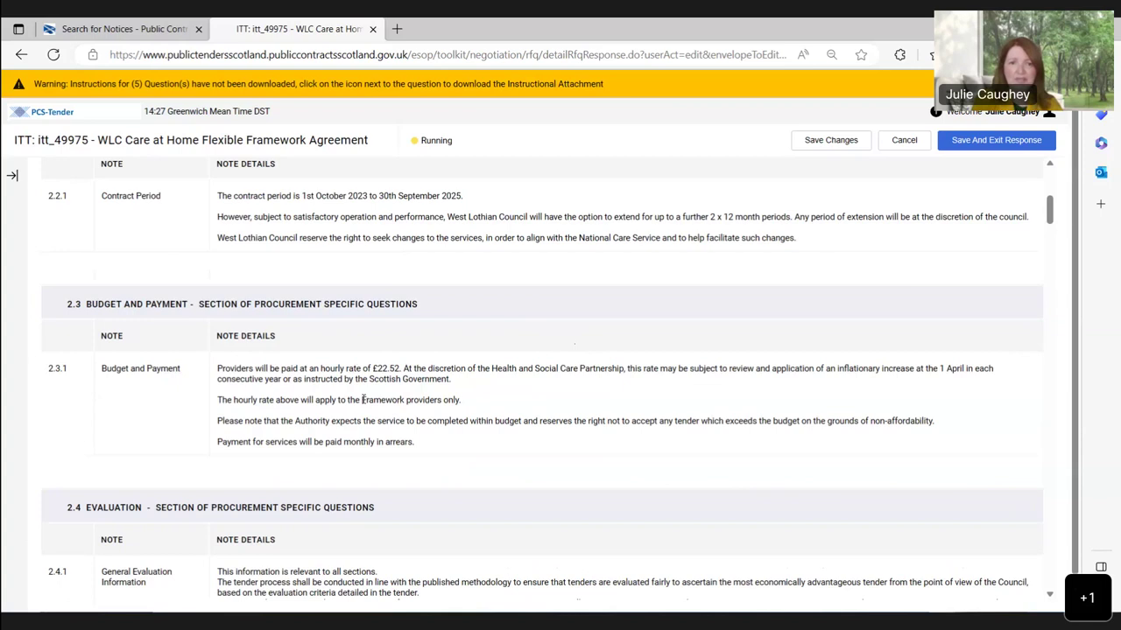
{"action": "scroll", "coordinate": [363, 401], "scroll_direction": "down", "scroll_amount": 1}
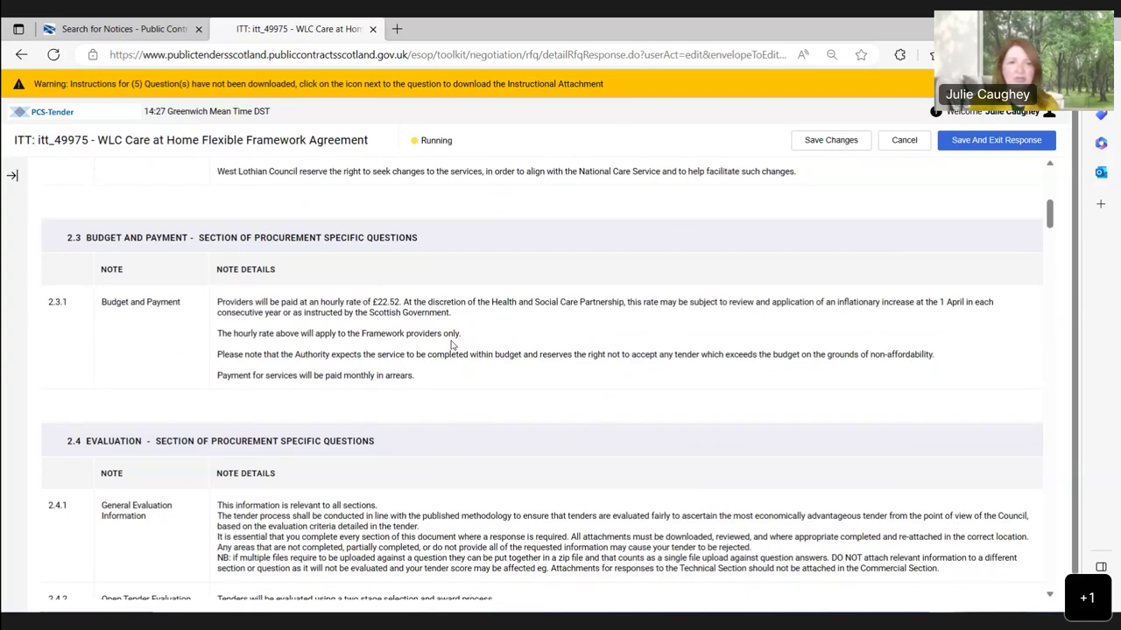
{"action": "scroll", "coordinate": [452, 346], "scroll_direction": "down", "scroll_amount": 1}
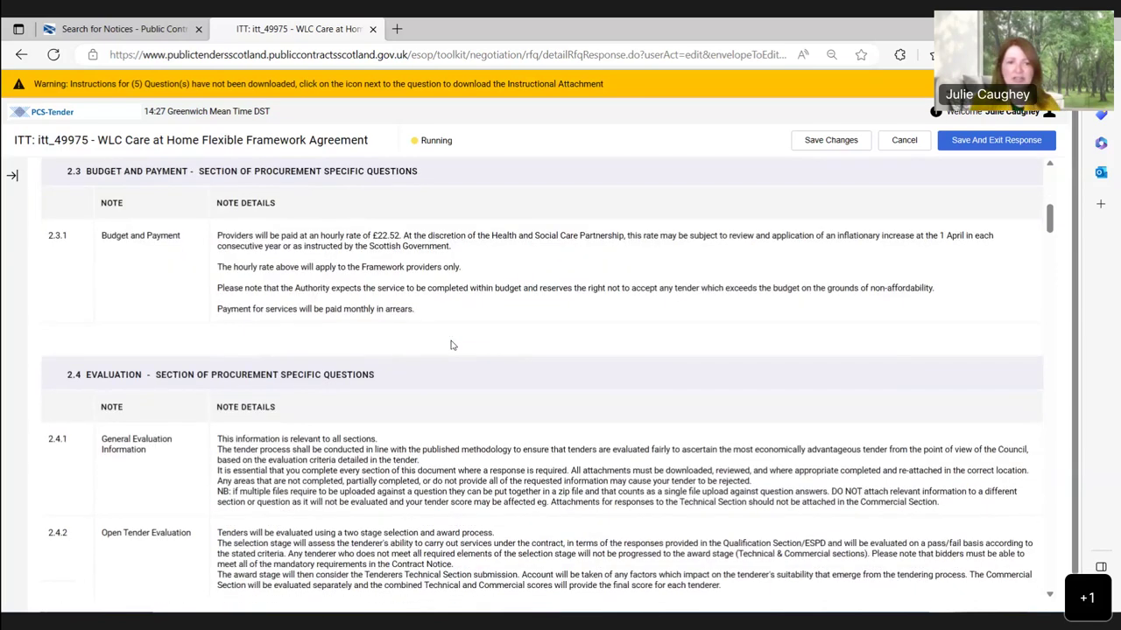
{"action": "scroll", "coordinate": [452, 345], "scroll_direction": "down", "scroll_amount": 1}
{"action": "scroll", "coordinate": [452, 345], "scroll_direction": "down", "scroll_amount": 1}
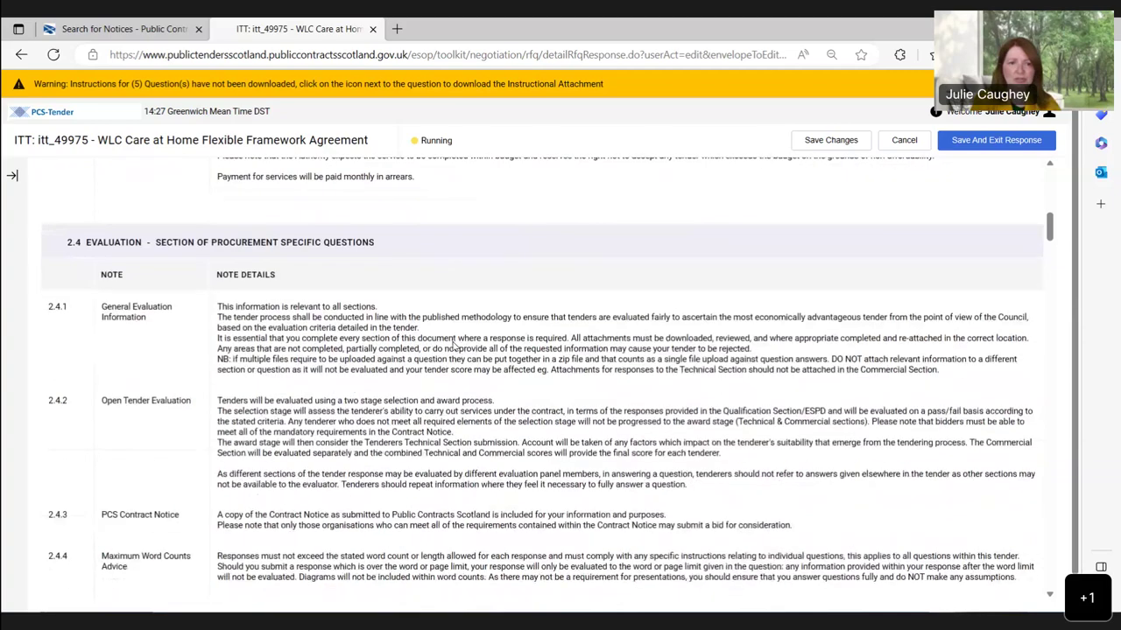
{"action": "scroll", "coordinate": [454, 343], "scroll_direction": "down", "scroll_amount": 1}
{"action": "scroll", "coordinate": [455, 343], "scroll_direction": "down", "scroll_amount": 1}
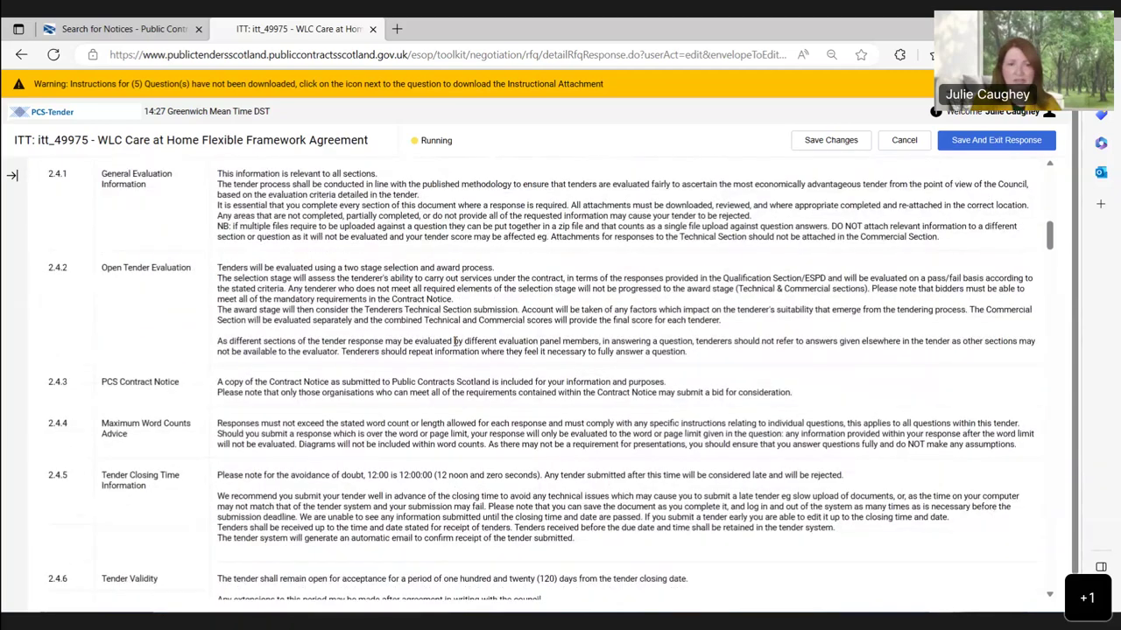
{"action": "scroll", "coordinate": [455, 343], "scroll_direction": "down", "scroll_amount": 1}
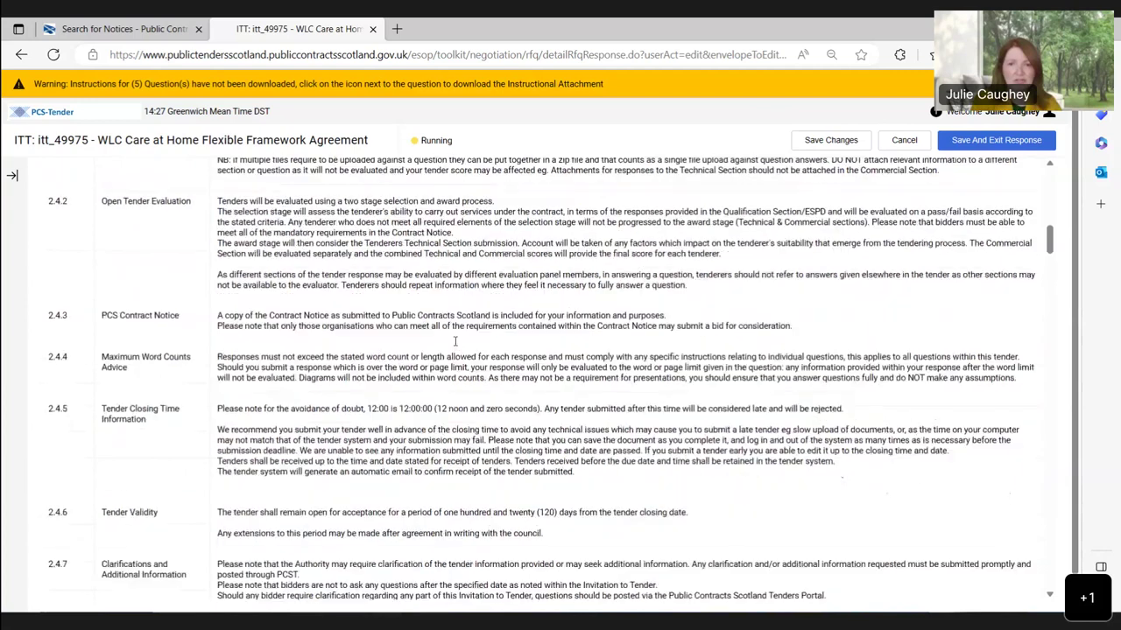
{"action": "scroll", "coordinate": [454, 345], "scroll_direction": "down", "scroll_amount": 1}
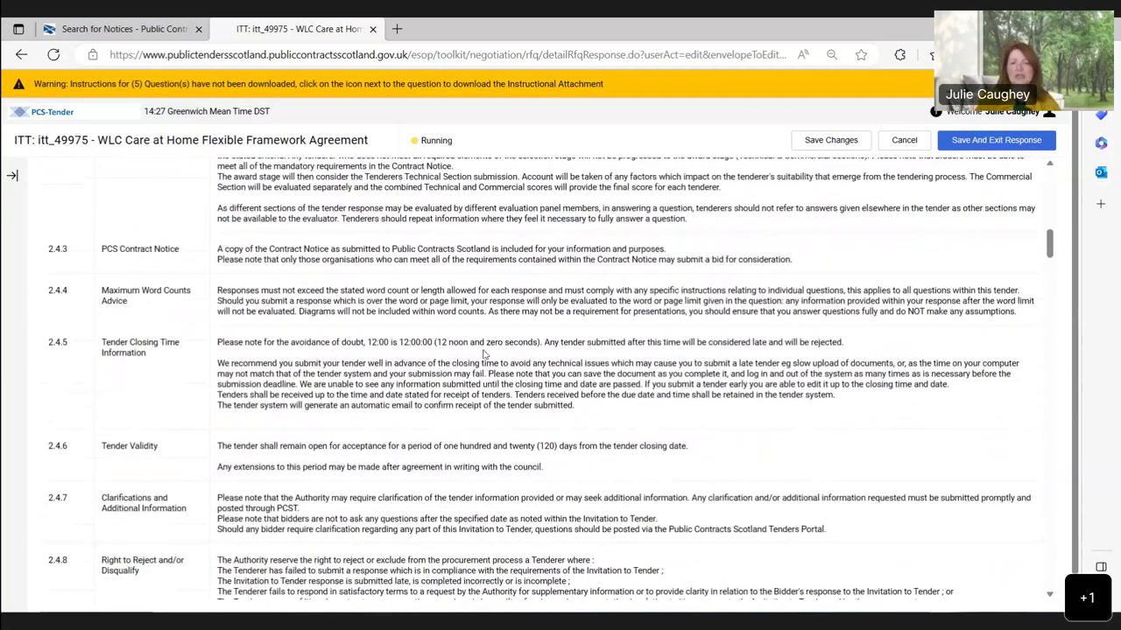